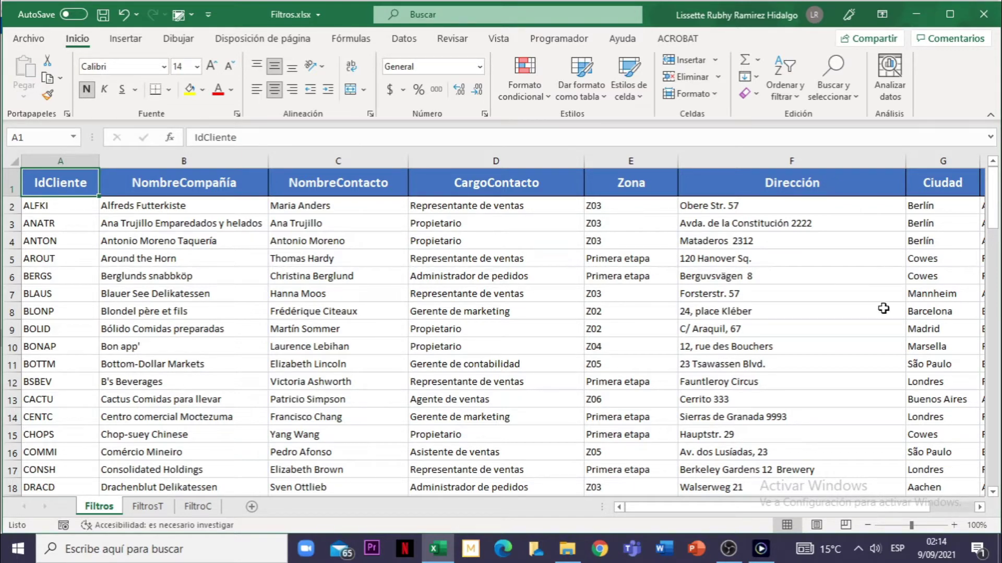
- Add filter arrows to the customer list's header row from a CargoContacto cell, and remove them again
scroll(503, 325, "down", 1)
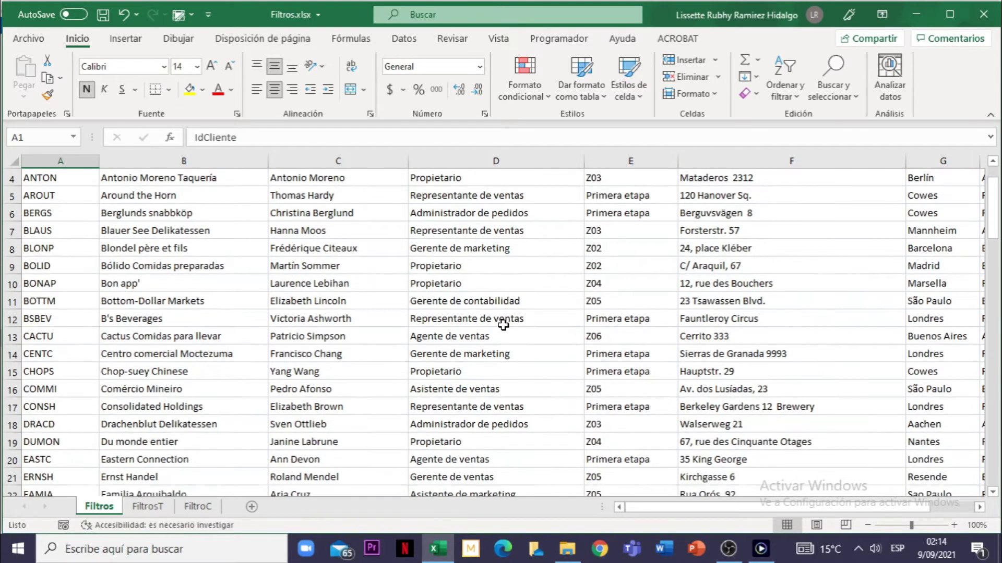
scroll(503, 325, "up", 1)
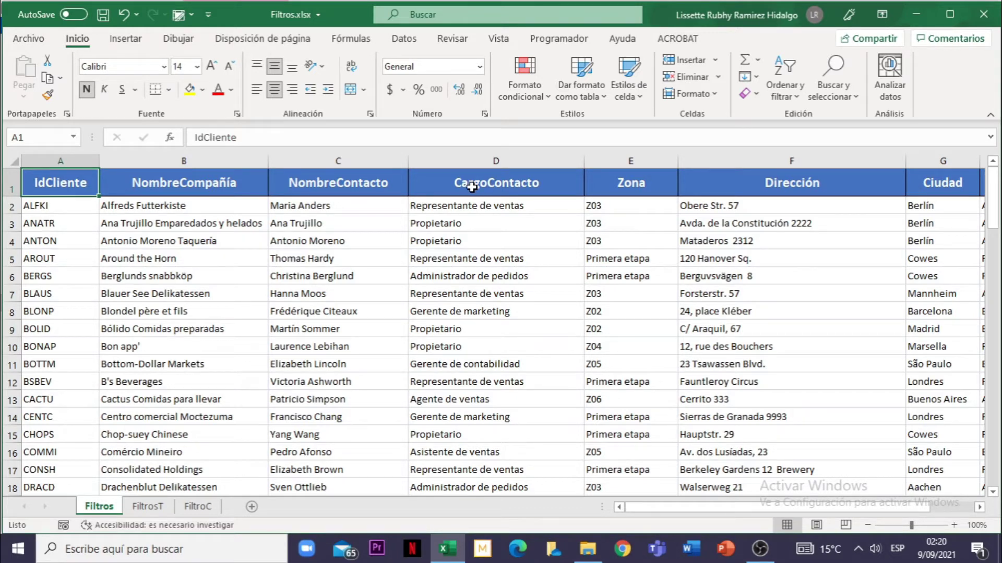
left_click(471, 344)
left_click(493, 369)
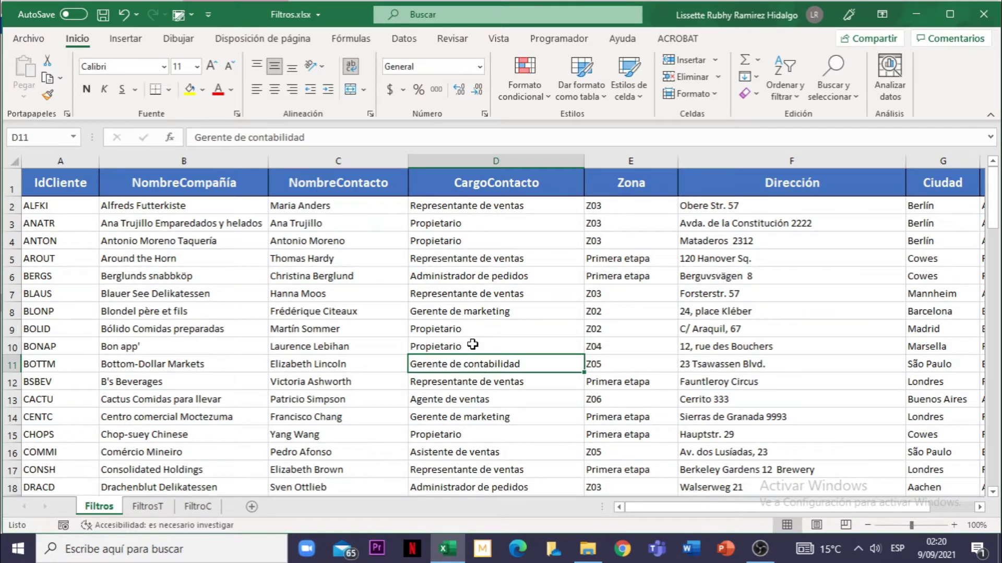
left_click(404, 42)
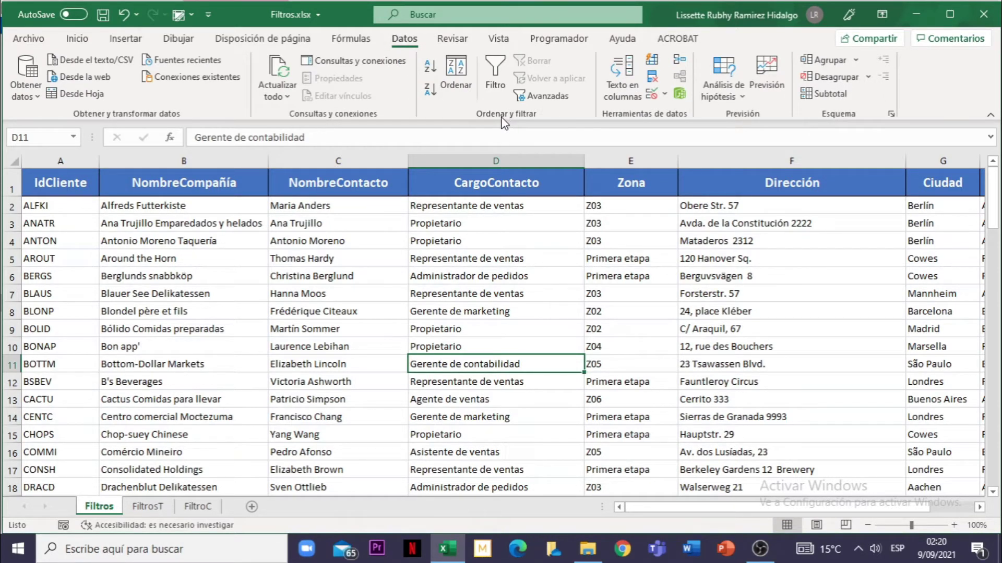
left_click(489, 79)
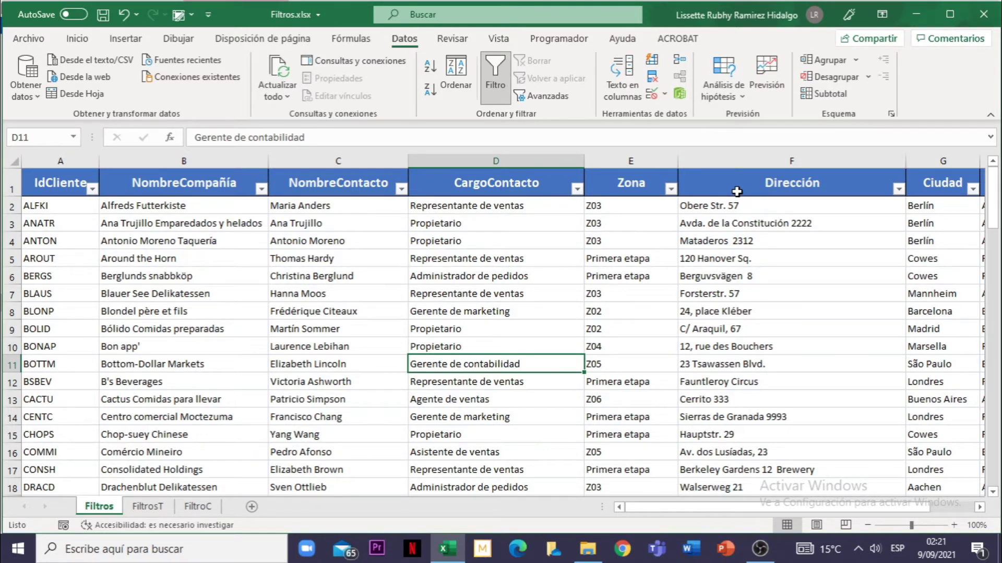
left_click(491, 90)
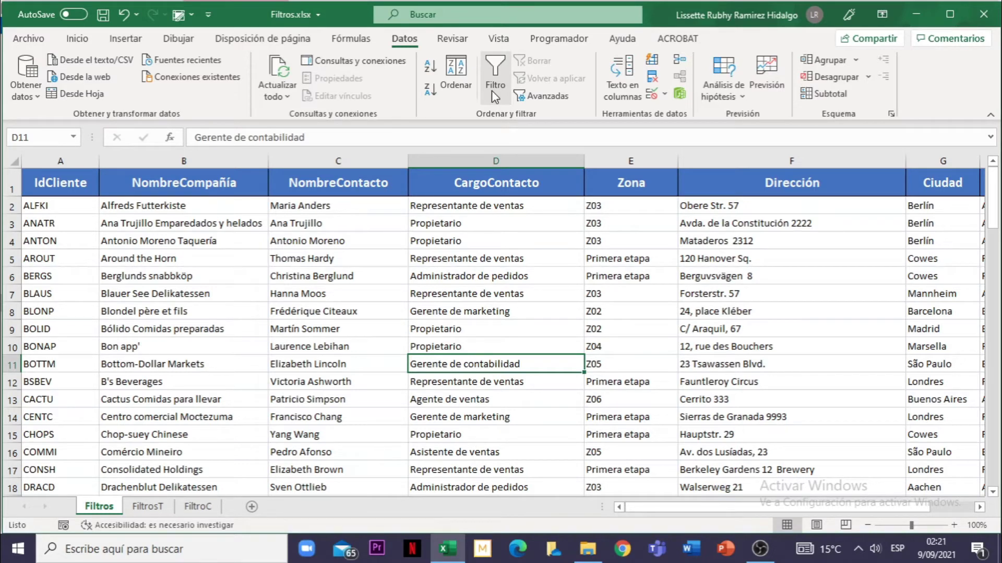
- Switch the Filtro option on for the customer list using the sort-and-filter editing commands, and switch it off again
left_click(84, 42)
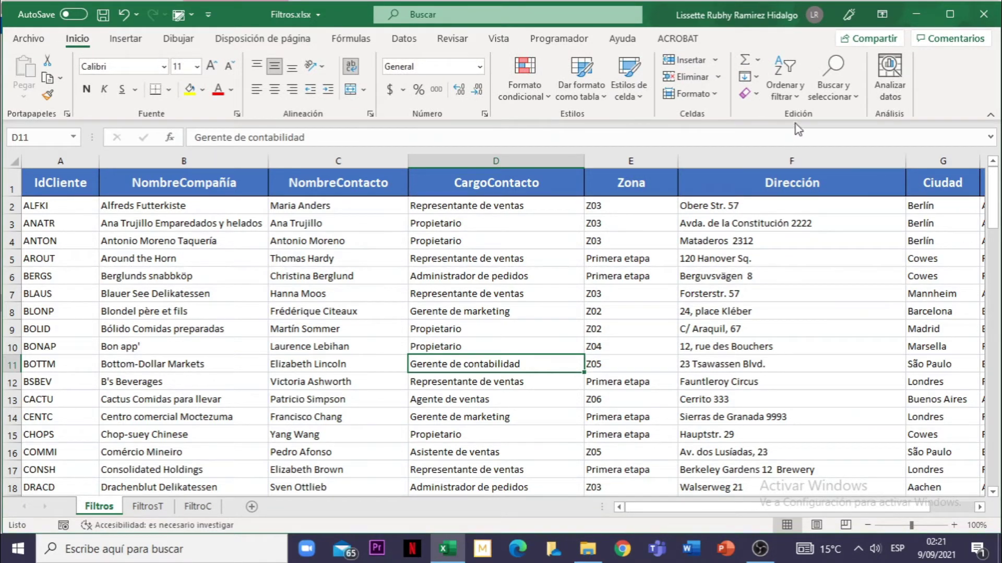
left_click(793, 89)
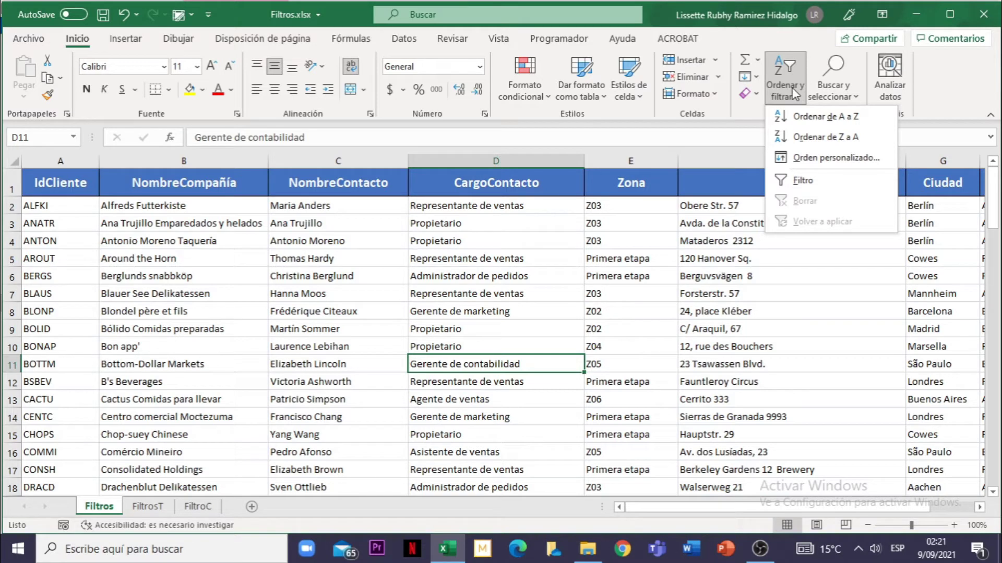
left_click(800, 183)
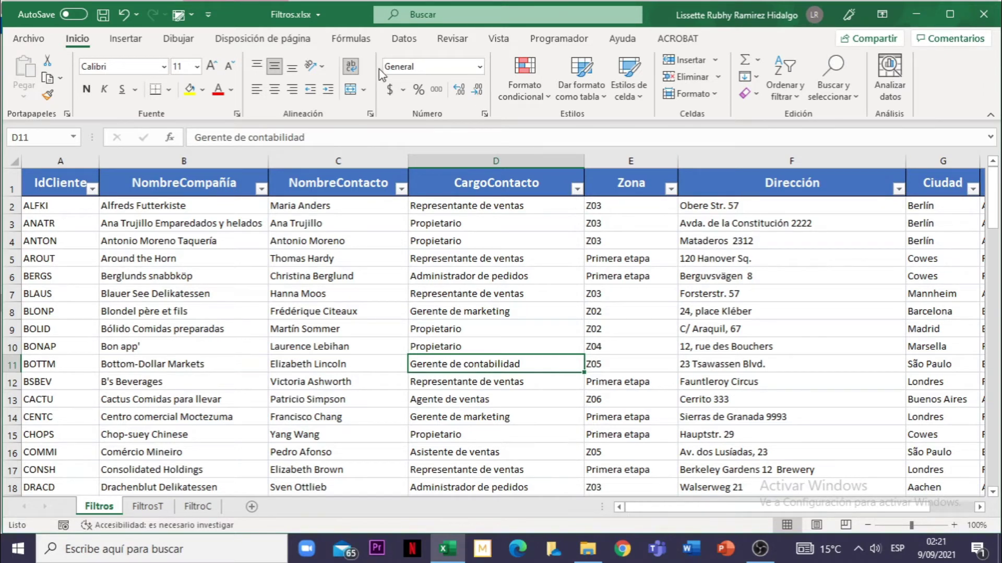
left_click(780, 86)
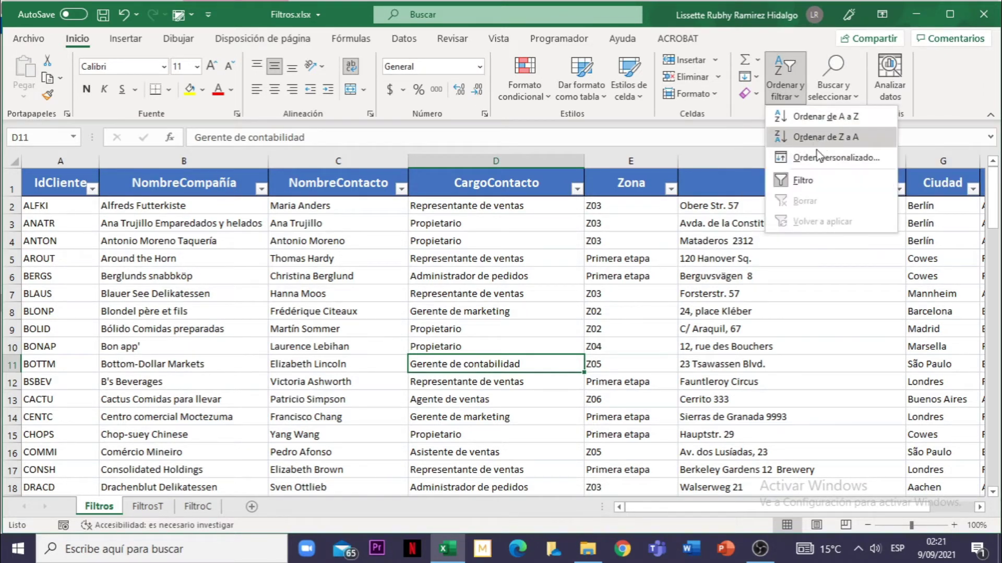
left_click(809, 184)
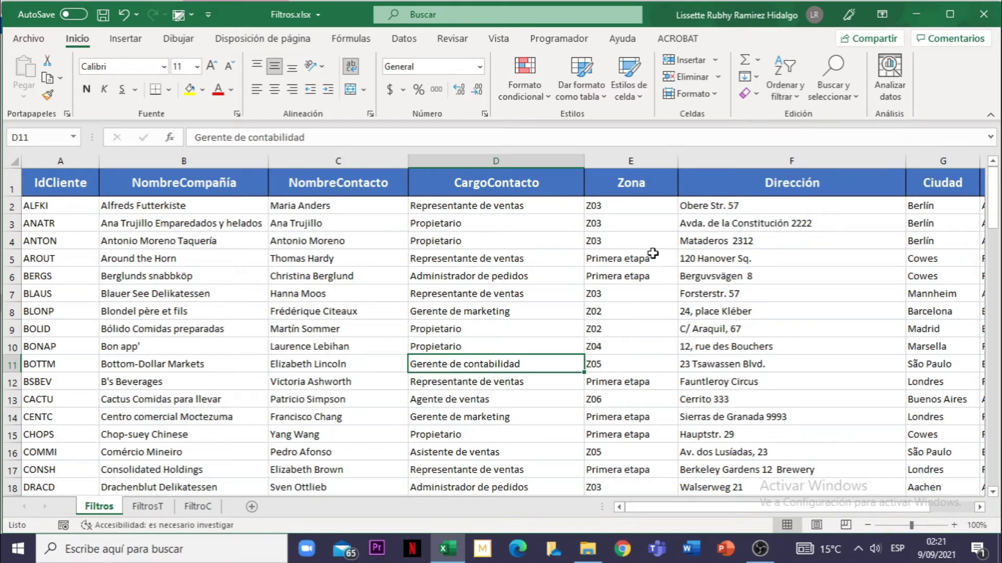
- Toggle the customer list's header filters on and back off from a cell in the Zona column
left_click(592, 260)
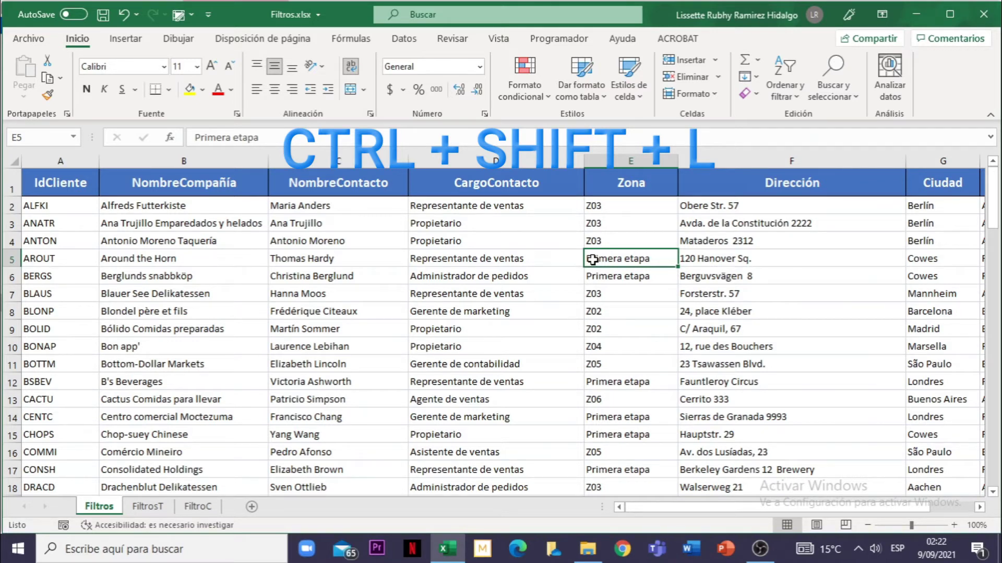
key("ctrl+shift+l")
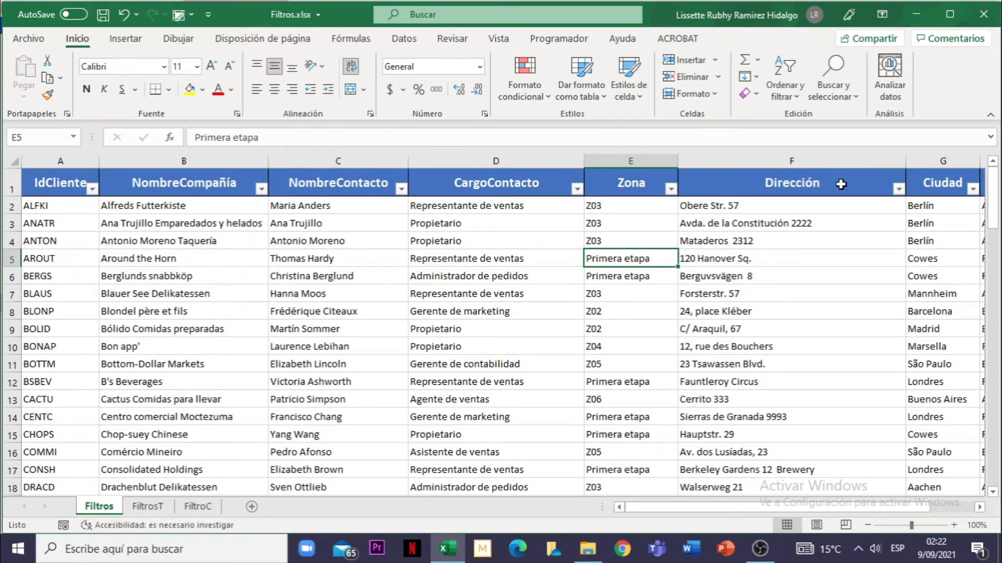
left_click(614, 337)
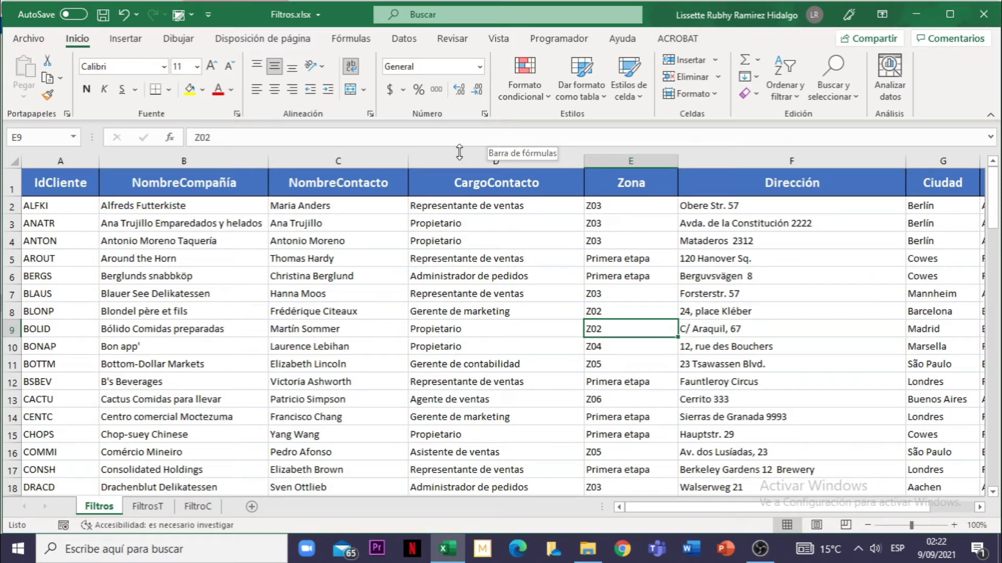
left_click(379, 278)
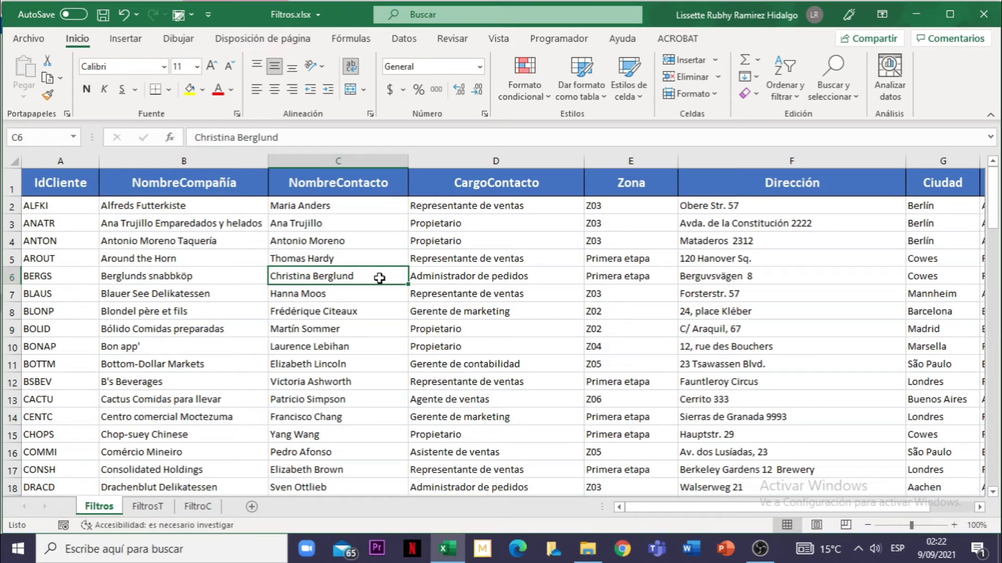
left_click(578, 282)
left_click(593, 345)
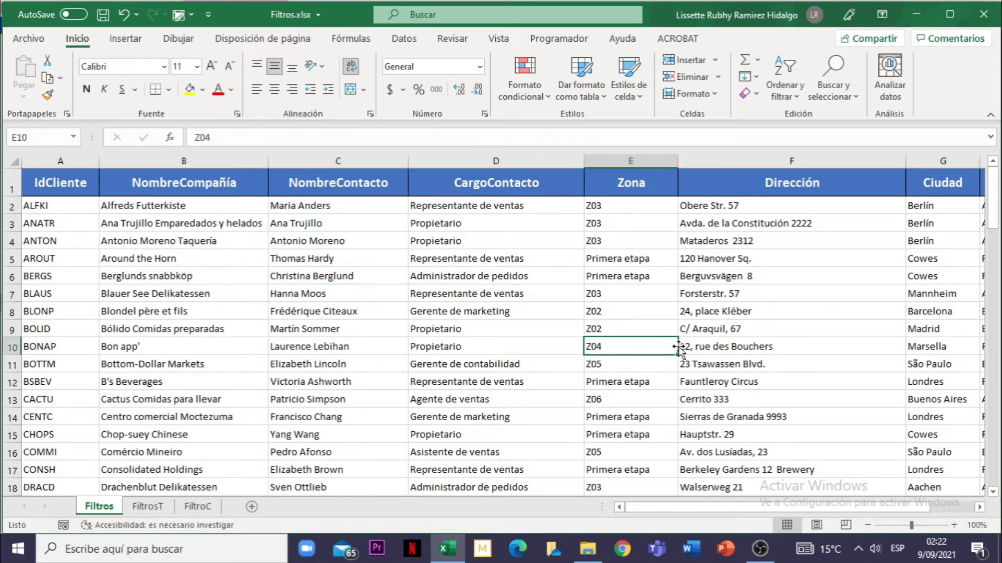
left_click(668, 293)
left_click(459, 329)
left_click(460, 346)
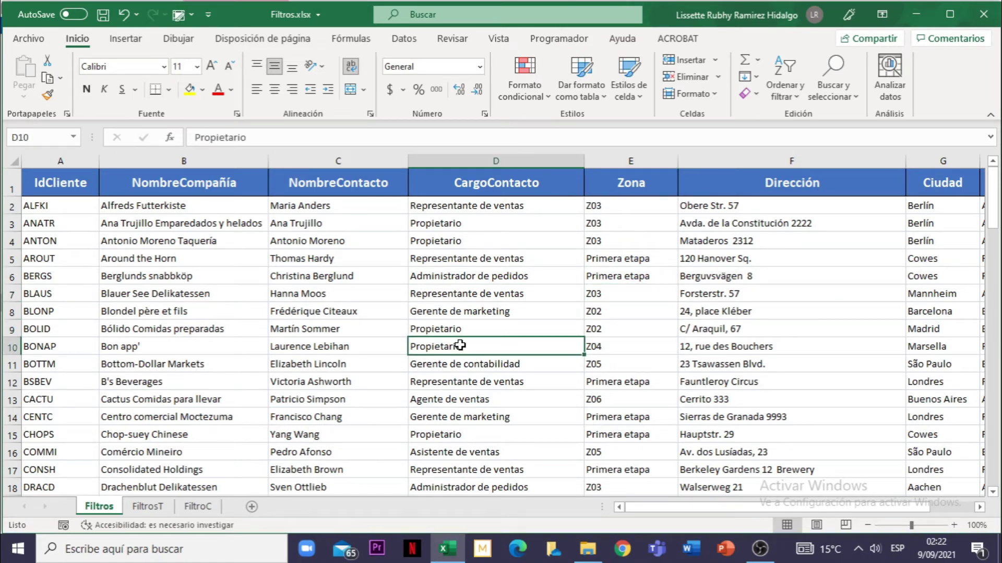
- Convert the customer list $A$1:$H$92 into a table with headers
left_click(496, 300)
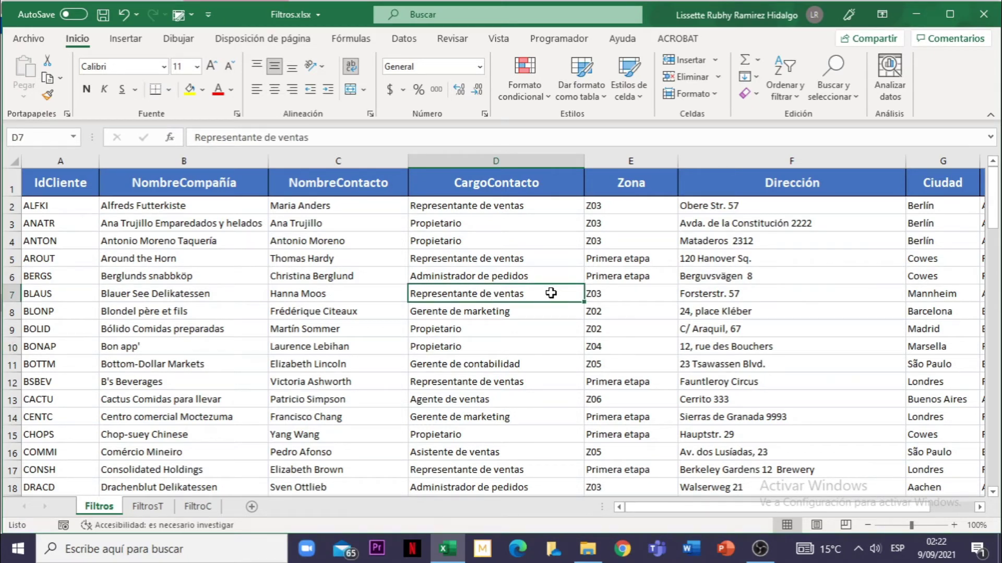
left_click(128, 39)
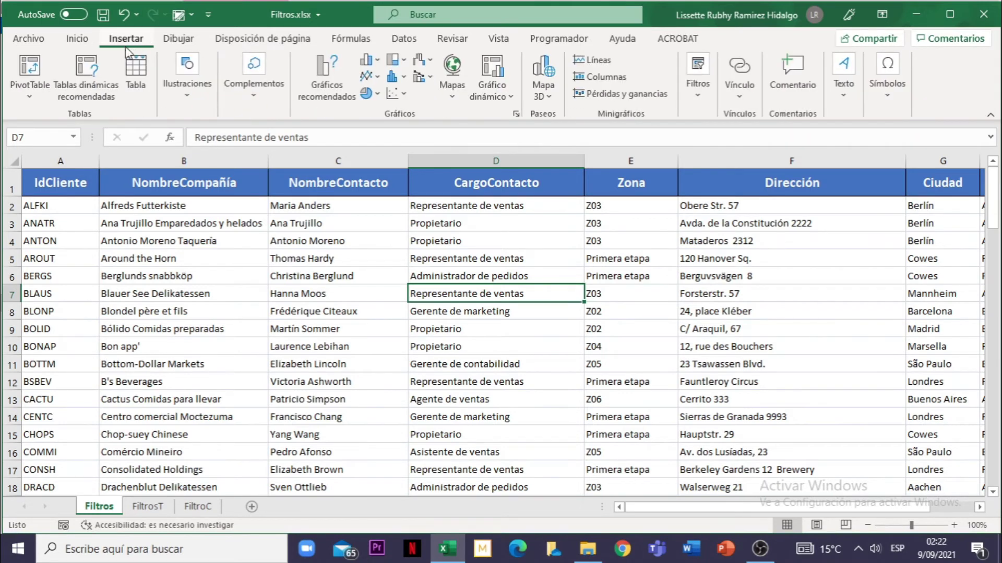
left_click(137, 88)
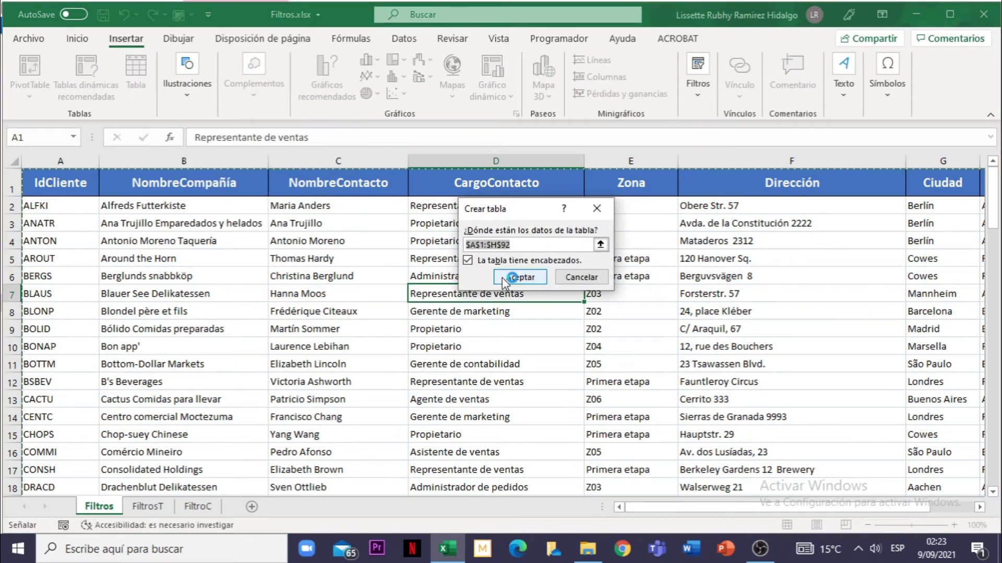
left_click(524, 277)
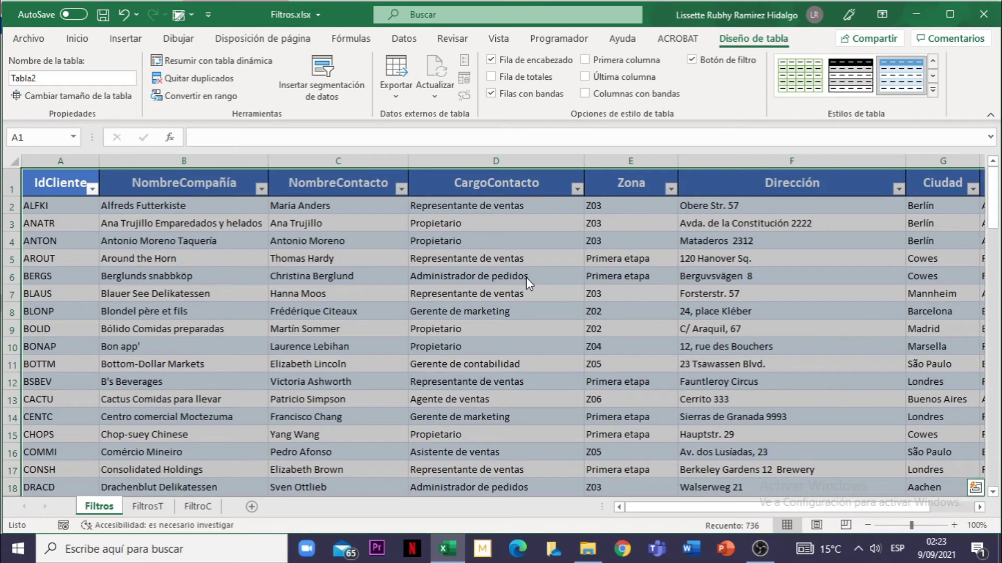
left_click(341, 183)
left_click(469, 183)
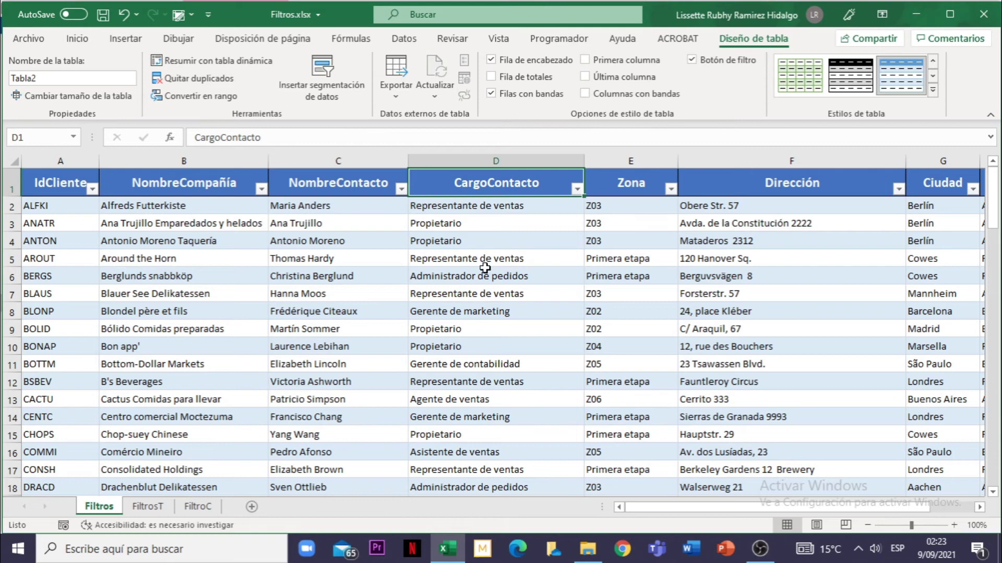
left_click(464, 309)
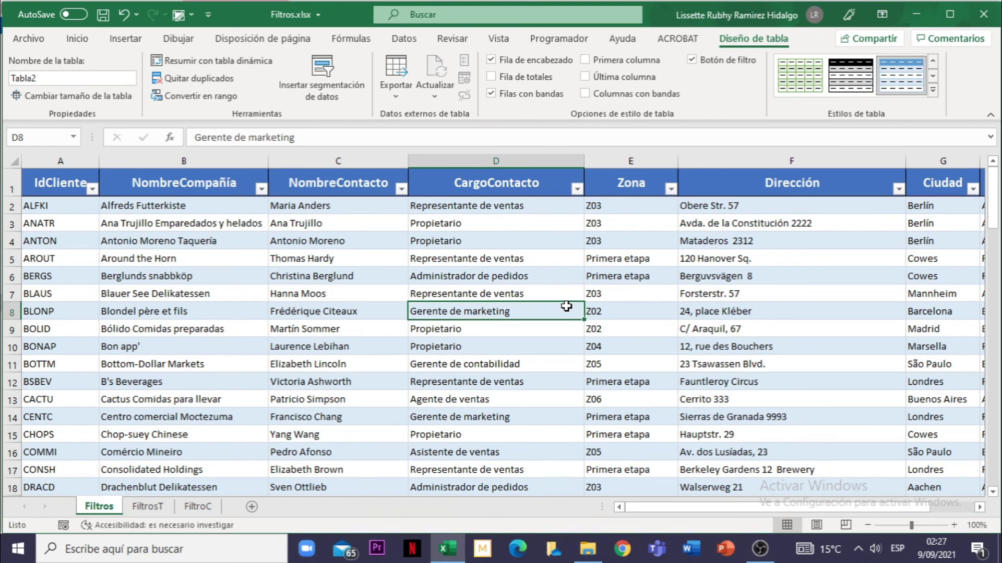
left_click(592, 312)
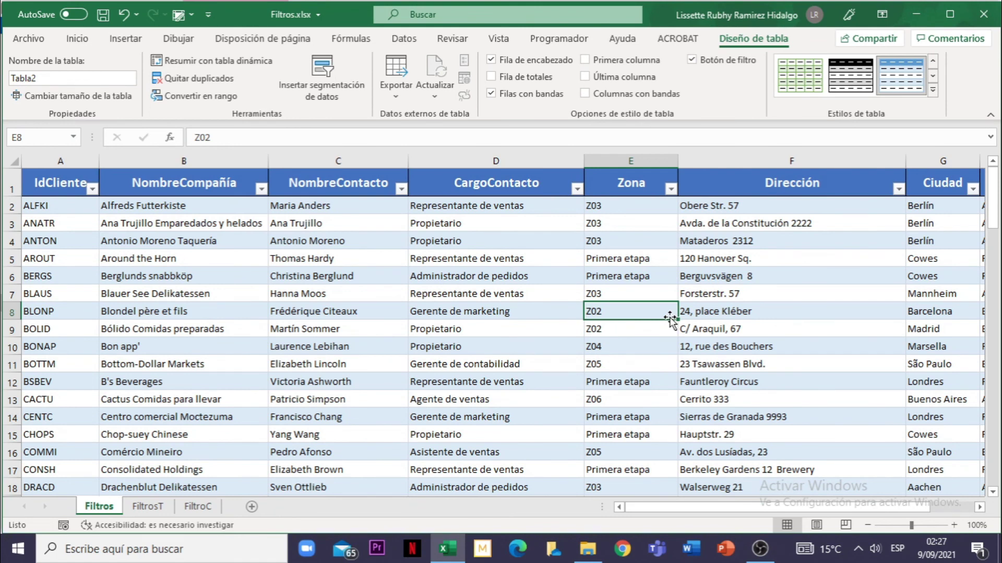
left_click(625, 280)
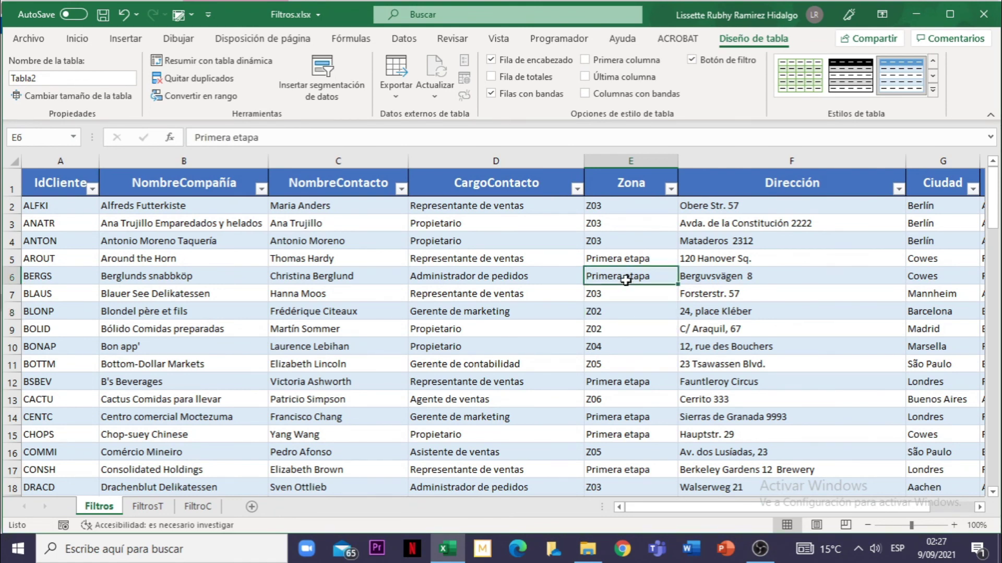